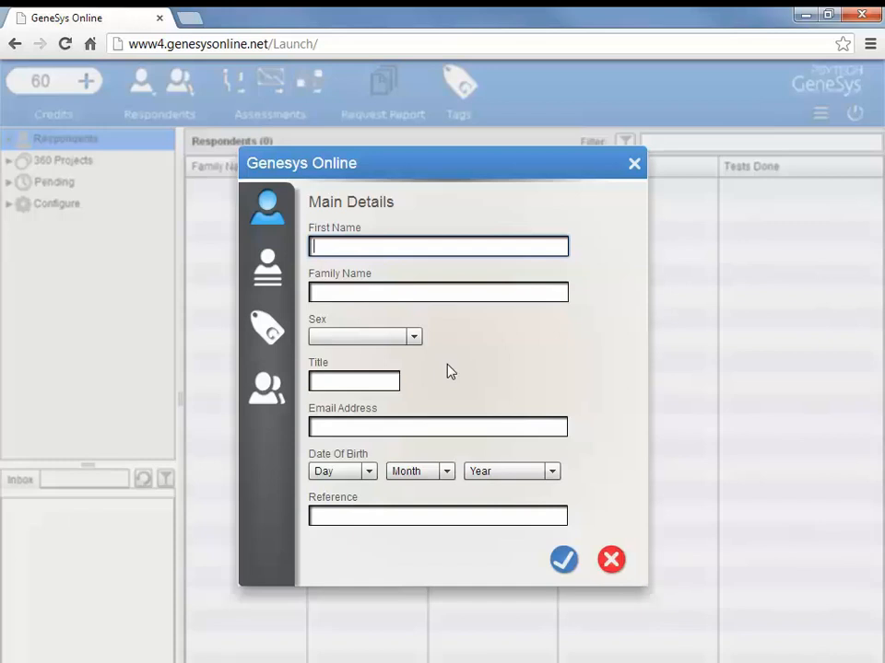
Enter the respondent's first name and family name.
type("Sally")
key("Tab")
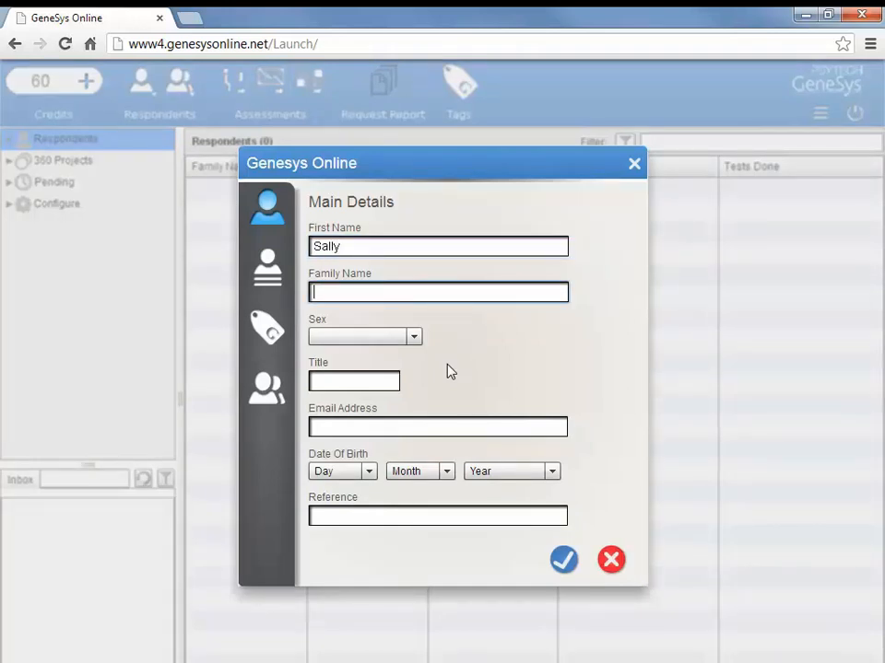
type("Sample")
Set sex to Female and title to Miss, and enter the respondent's e-mail address.
left_click(412, 337)
left_click(387, 375)
left_click(375, 381)
type("Miss")
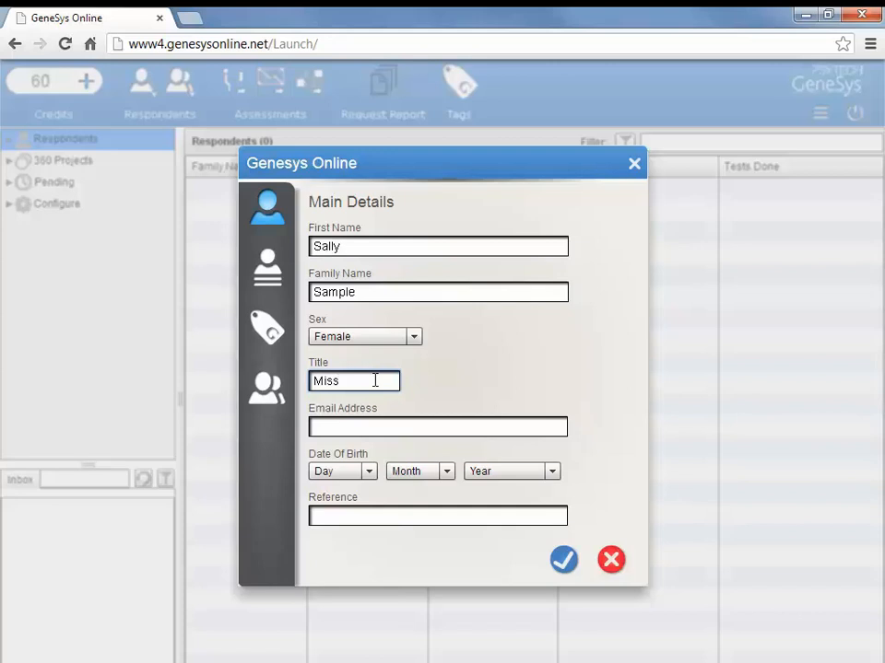
left_click(375, 426)
type("s.sample@email.com")
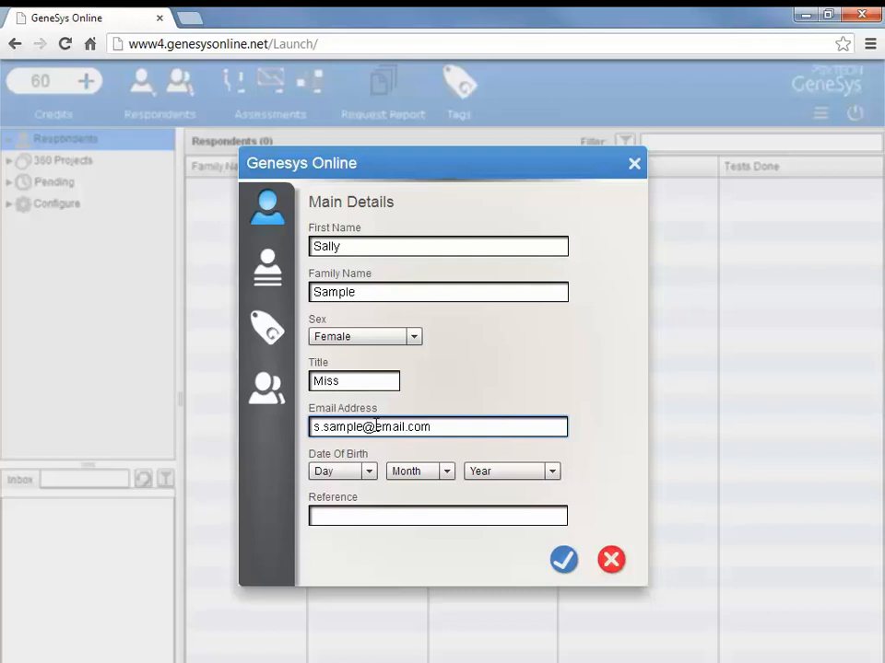
Choose birth date 15 / 5 / 1966 and fill in the respondent's reference number.
left_click(367, 471)
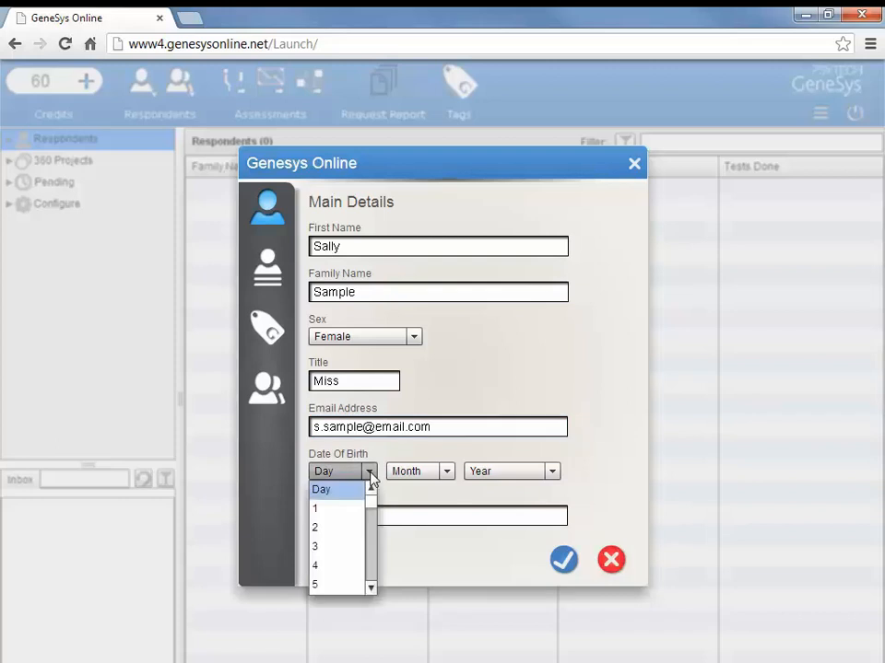
scroll(374, 508, "down", 3)
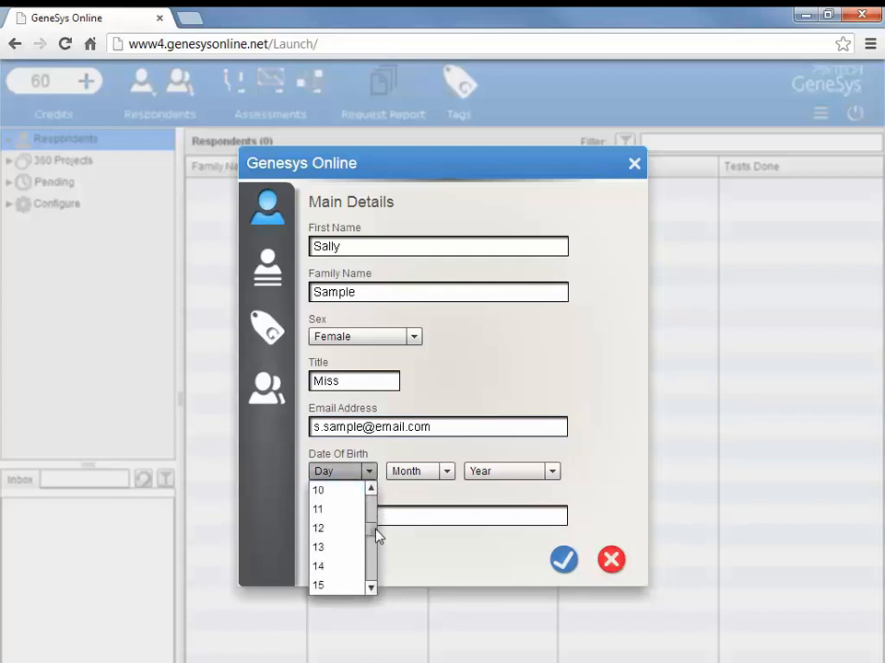
left_click(344, 584)
left_click(447, 471)
scroll(433, 539, "down", 2)
left_click(420, 547)
left_click(516, 475)
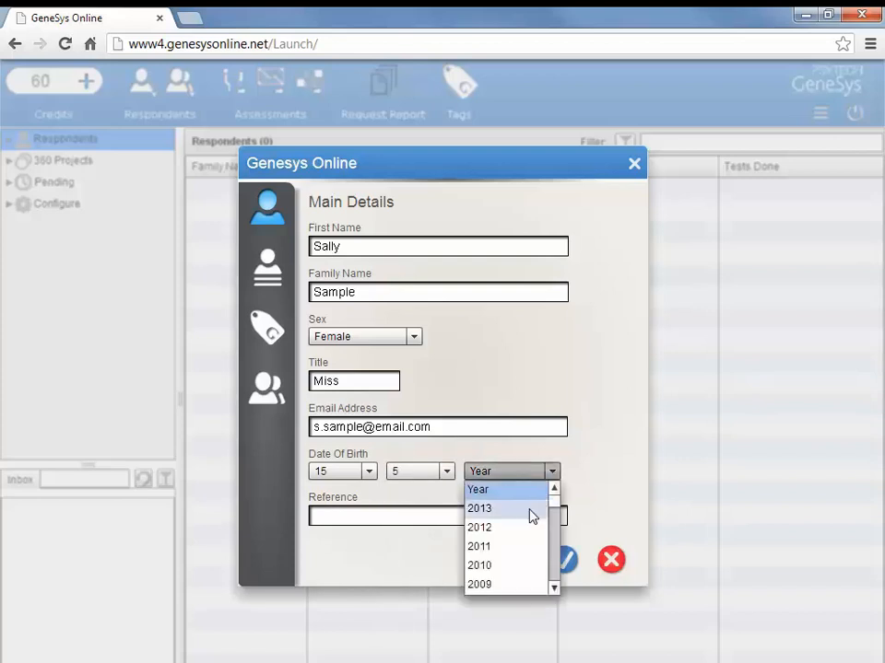
scroll(553, 512, "down", 1)
left_click_drag(554, 512, 523, 541)
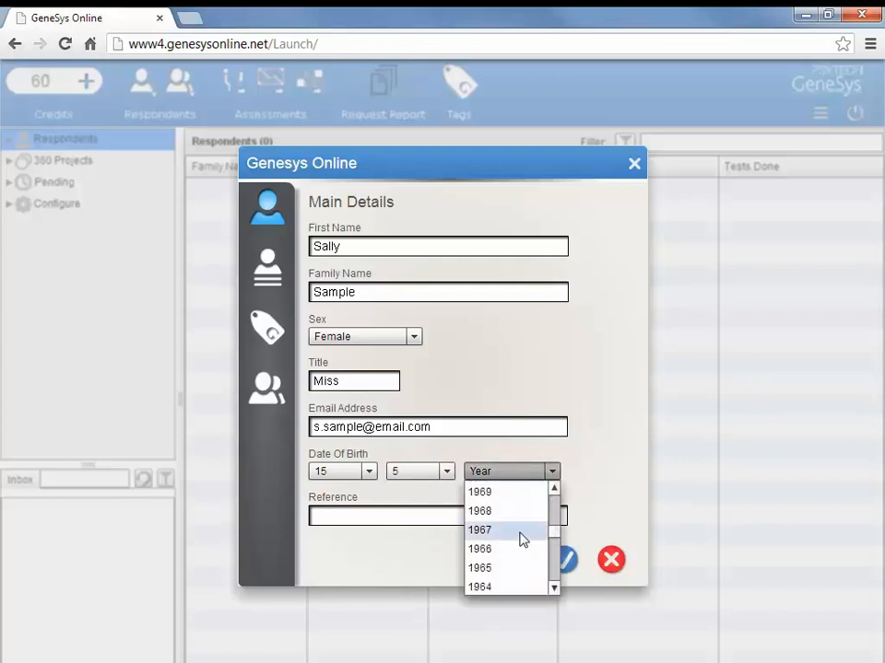
left_click(502, 547)
left_click(418, 513)
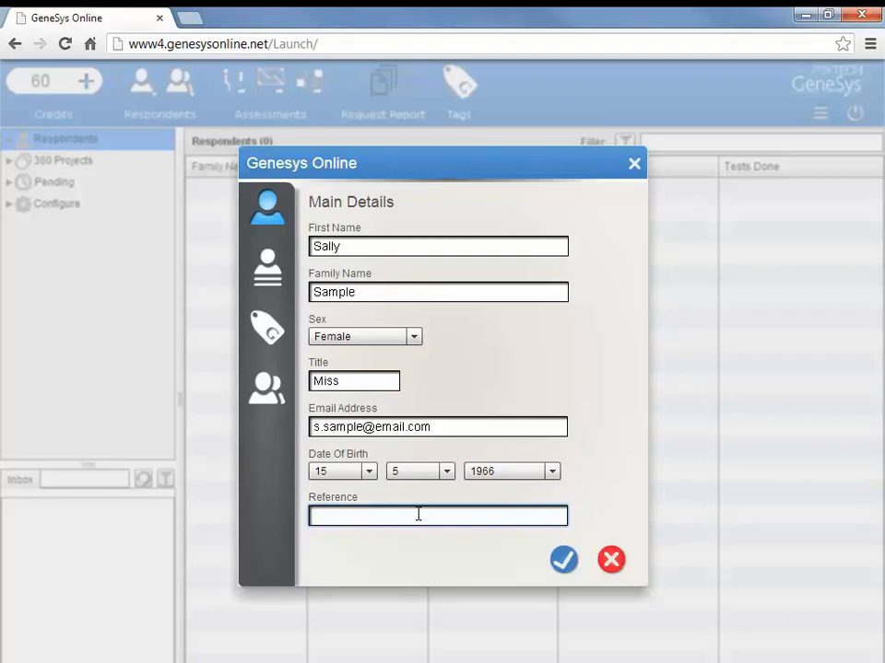
type("Ni 12 34 56 G")
On Extra Details, enter company Bloggs & Co, education Professional Qualification, ethnicity European.
left_click(267, 272)
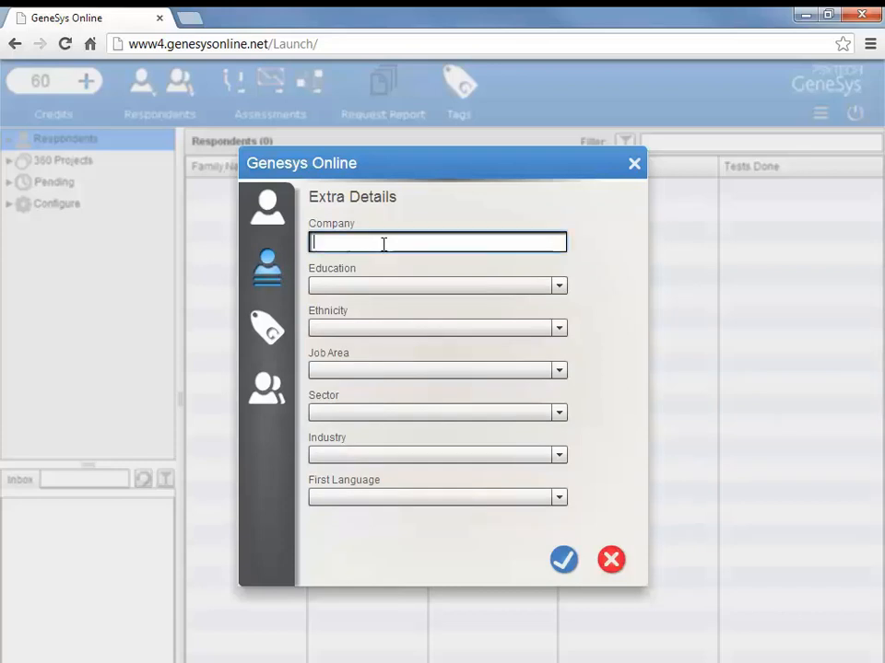
type("Bloggs & Co")
left_click(558, 287)
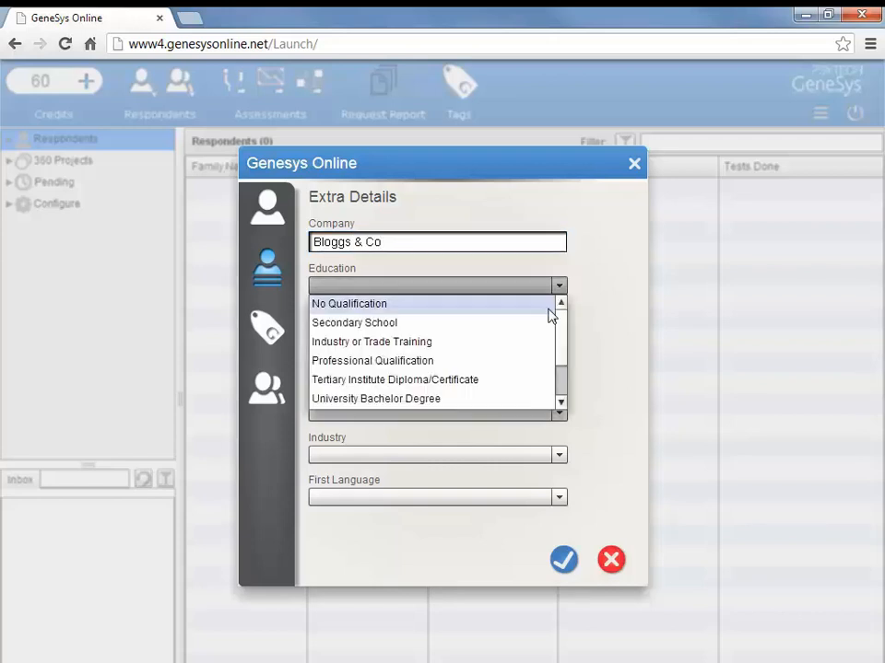
left_click(423, 361)
left_click(567, 330)
left_click_drag(563, 360, 561, 387)
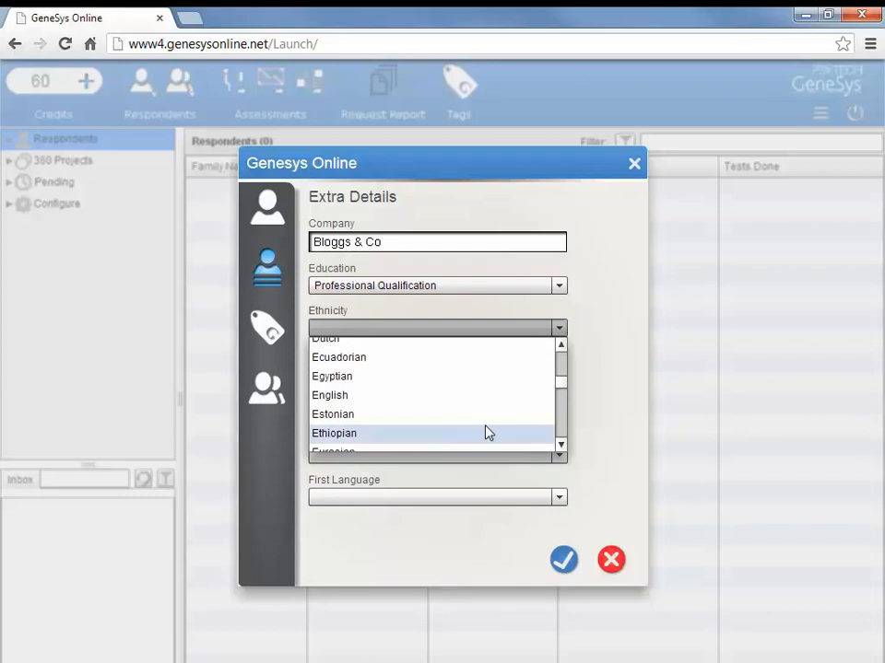
scroll(485, 430, "down", 1)
left_click(462, 427)
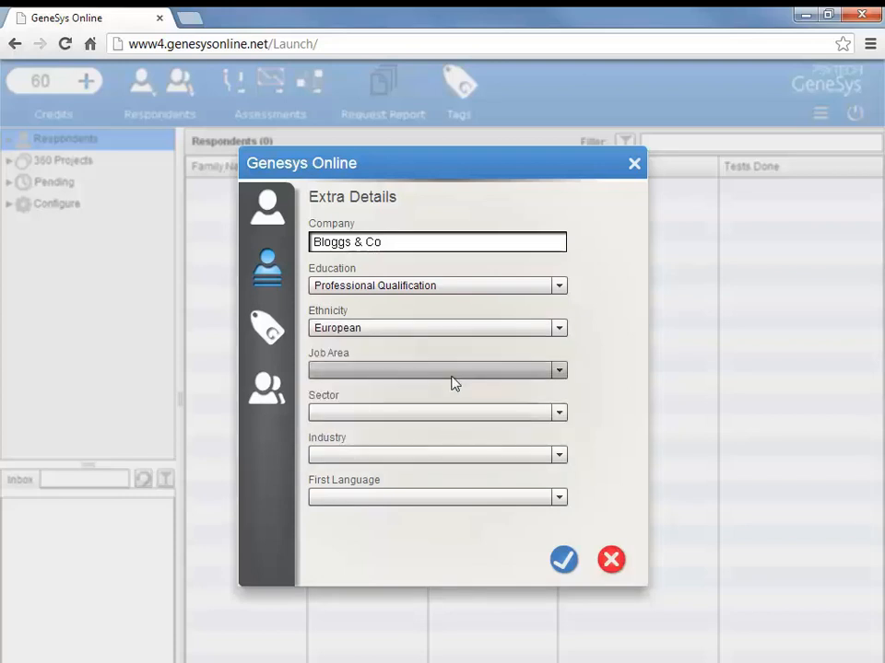
left_click(475, 371)
left_click_drag(563, 409, 563, 424)
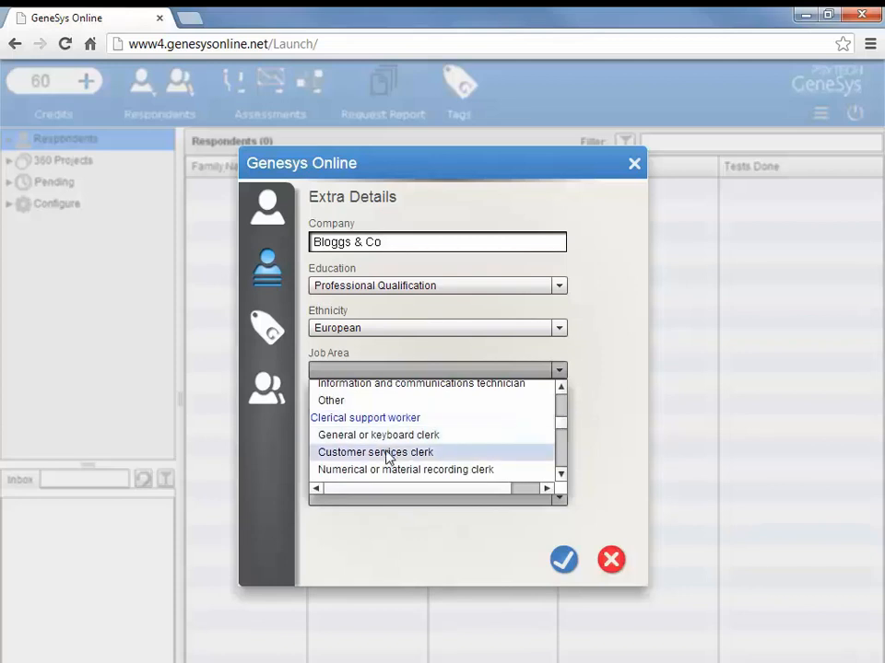
Choose Customer services clerk, Private, Corporate, Public Administration; Social Security, and English.
left_click(388, 455)
left_click(562, 416)
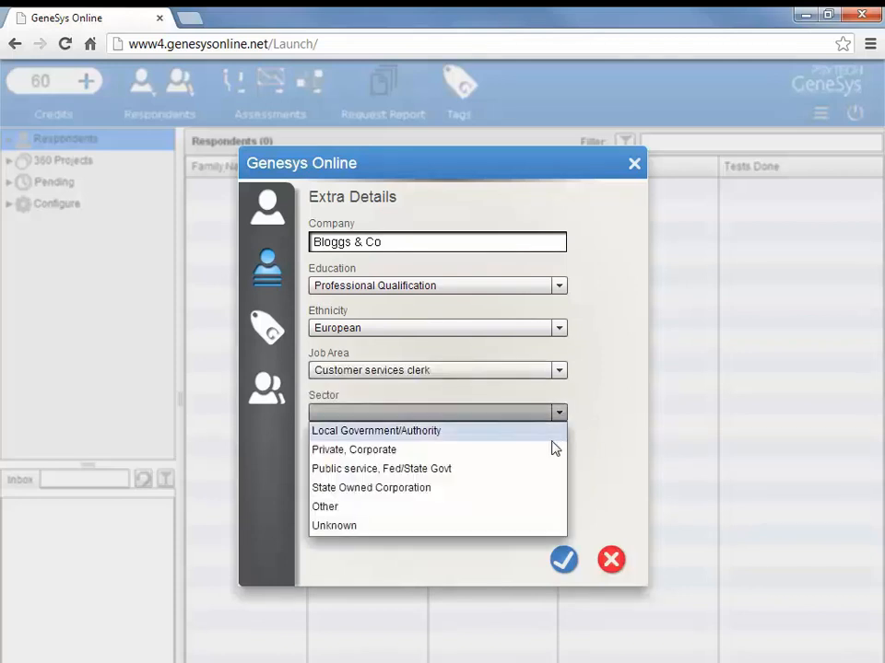
left_click(438, 450)
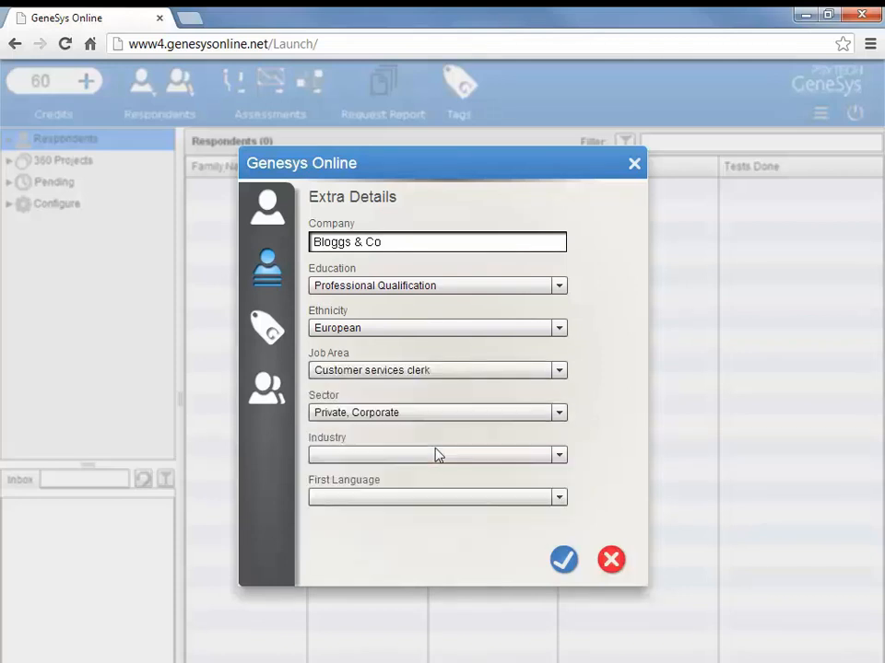
left_click(550, 455)
left_click_drag(563, 479, 489, 525)
left_click(487, 525)
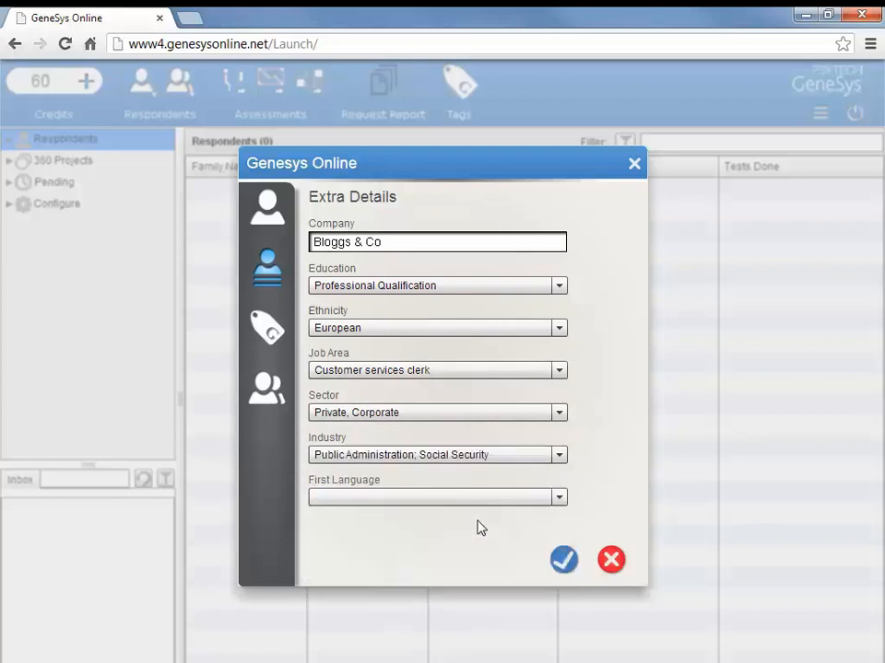
left_click(561, 498)
left_click_drag(562, 538, 562, 545)
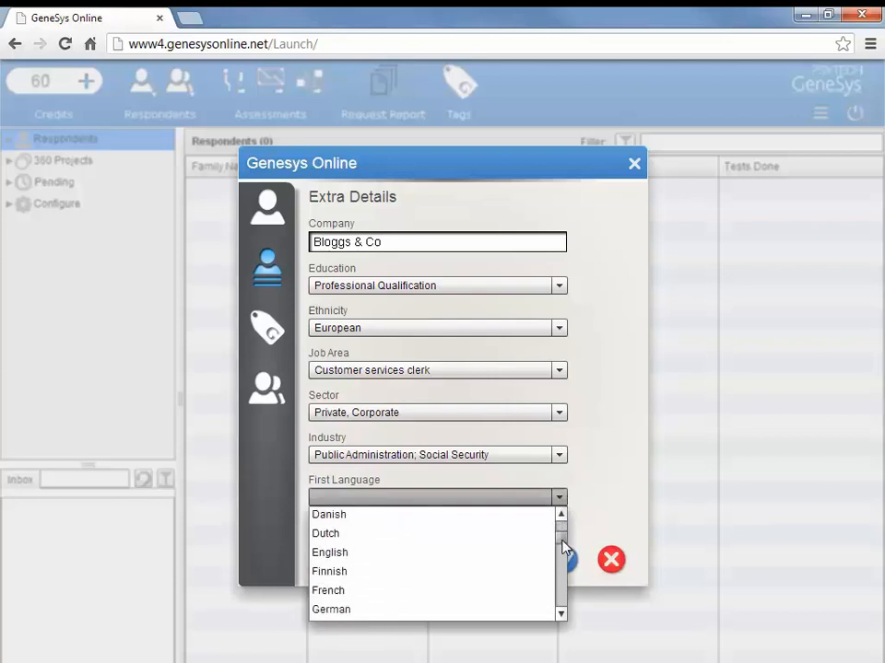
left_click(460, 553)
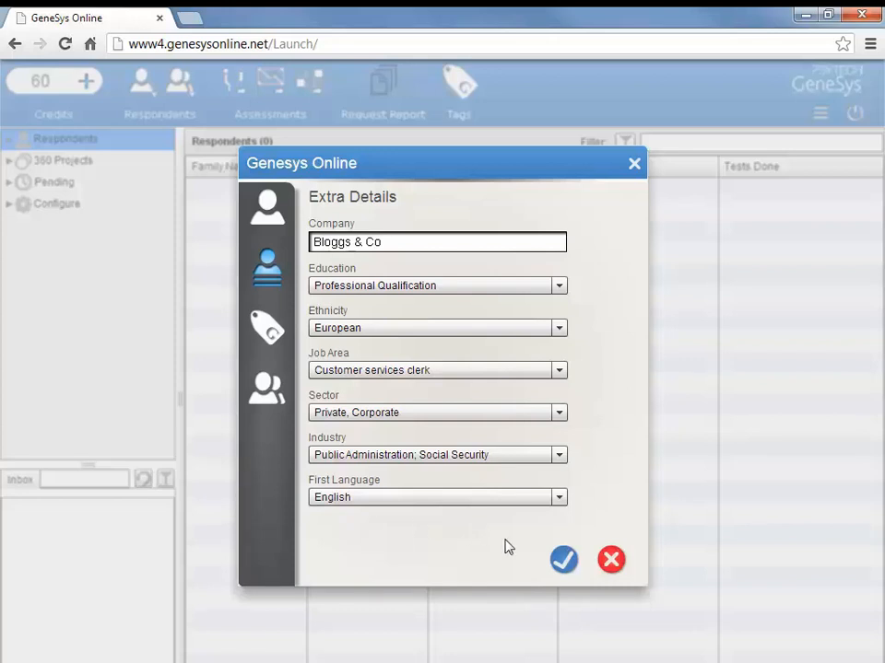
Confirm the new respondent with the OK tick to add it to the list.
left_click(561, 560)
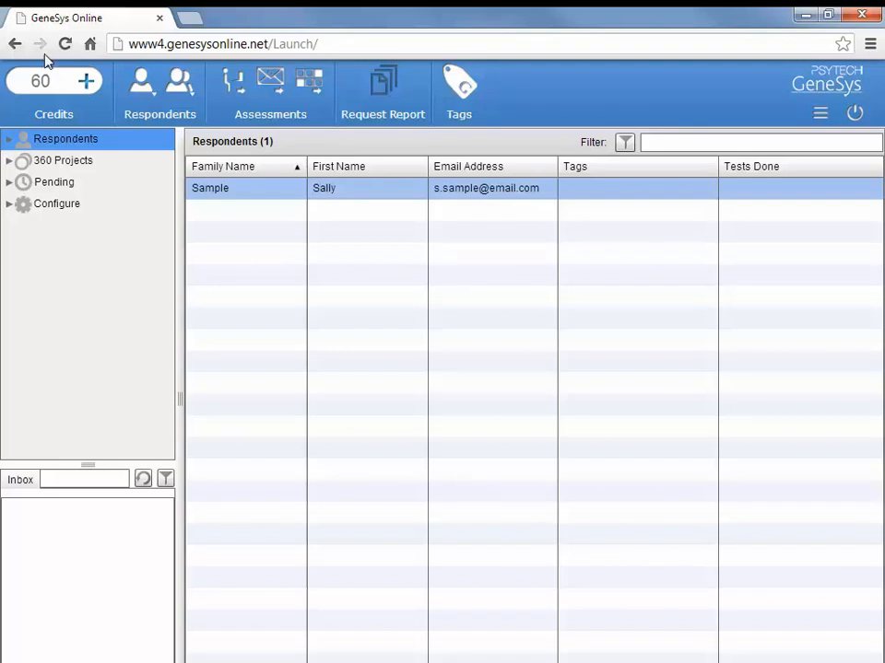
Review the 12 respondent rows of SampleRespondents.csv in Excel, then return to GeneSys Online.
left_click(147, 90)
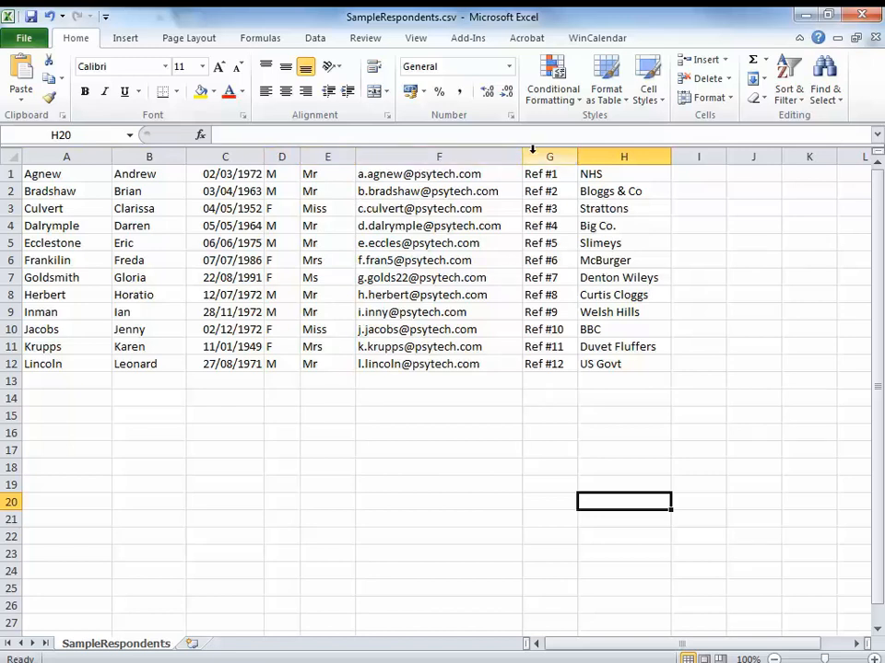
left_click(806, 17)
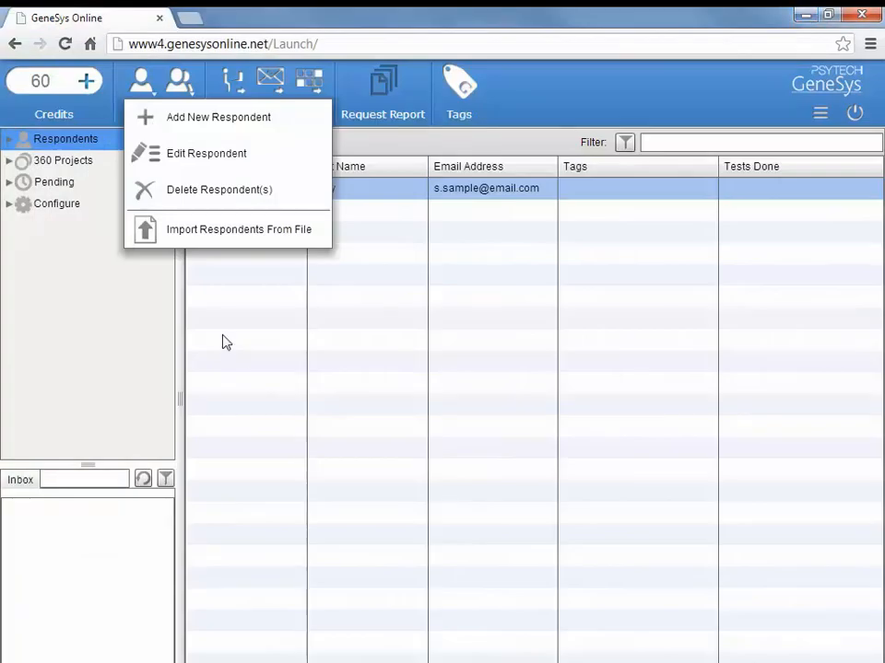
Start Import Respondents From File and open SampleRespondents.csv from the removable disk.
left_click(213, 235)
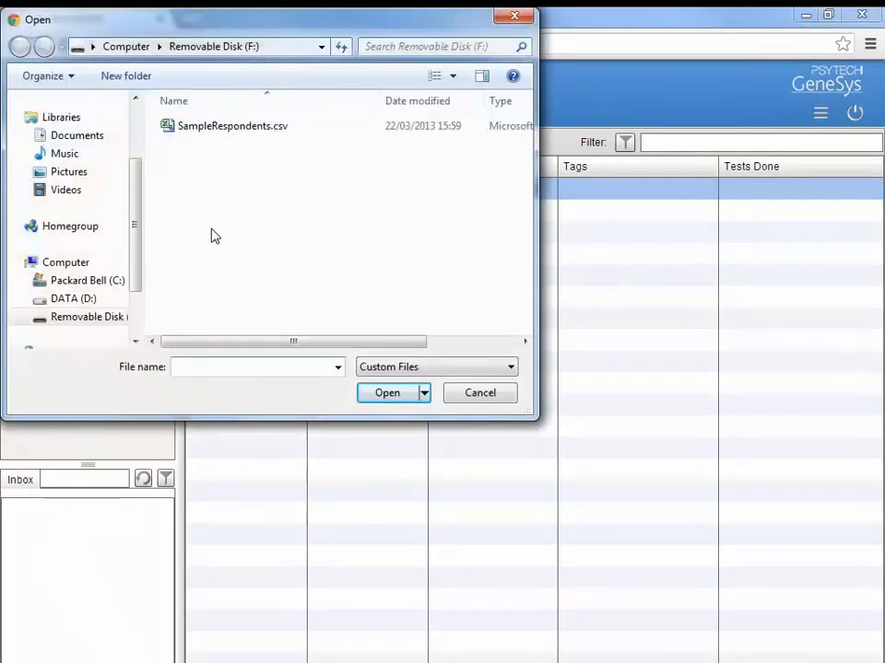
left_click(239, 134)
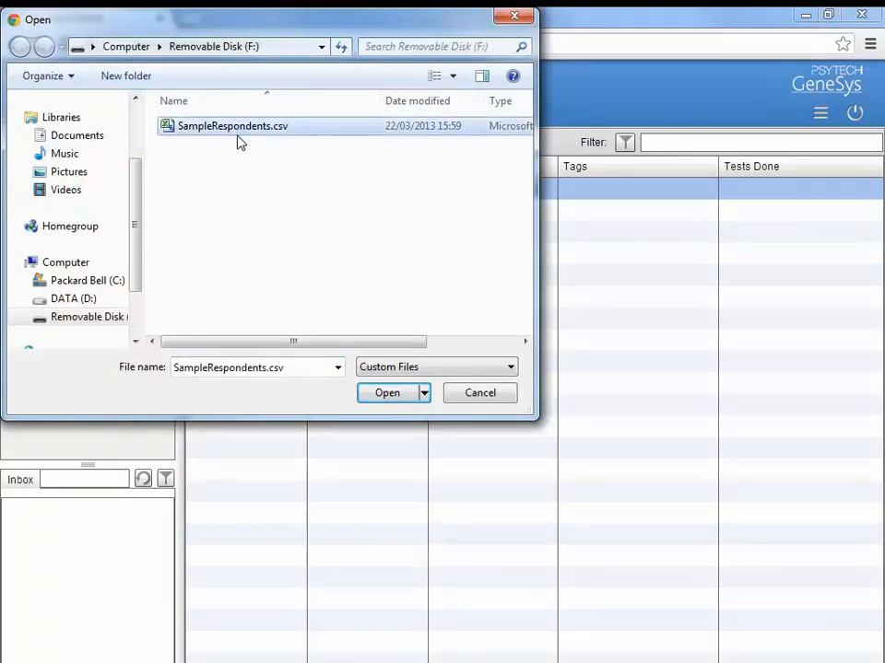
left_click(387, 394)
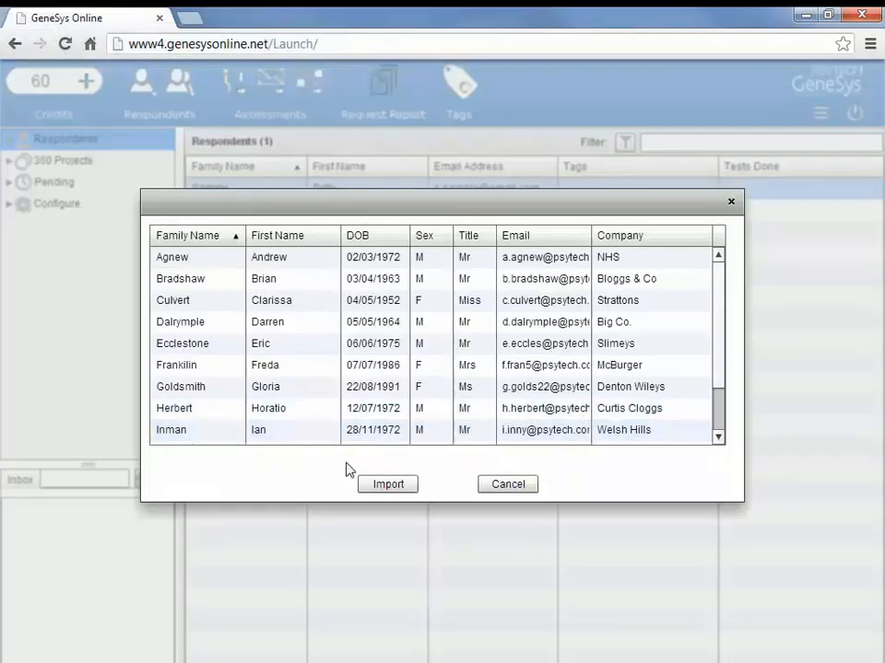
Check the import preview and import the 12 respondents, giving 13 in total.
mouse_move(718, 291)
left_mouse_down()
mouse_move(716, 356)
mouse_move(710, 282)
left_mouse_up()
left_click(388, 486)
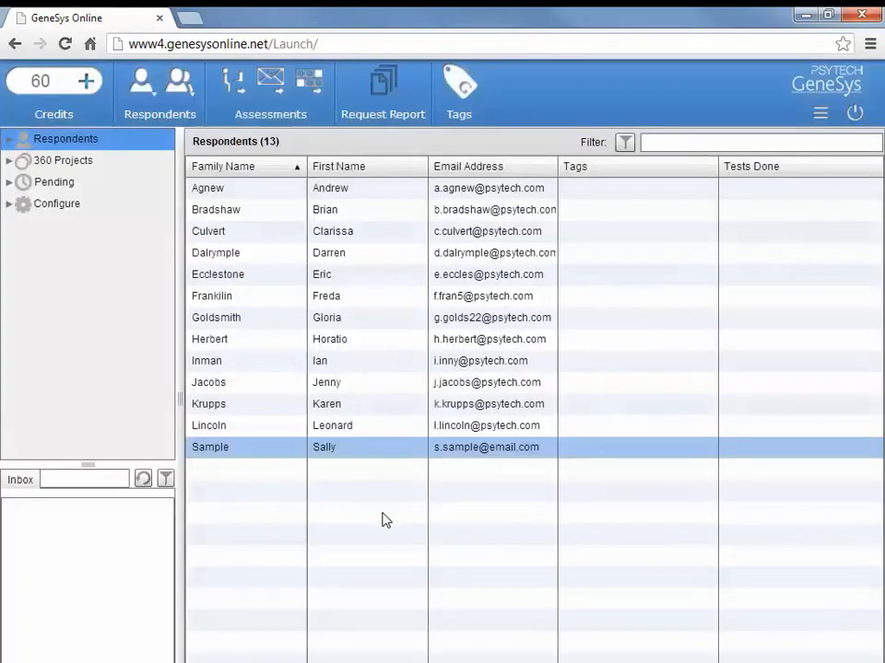